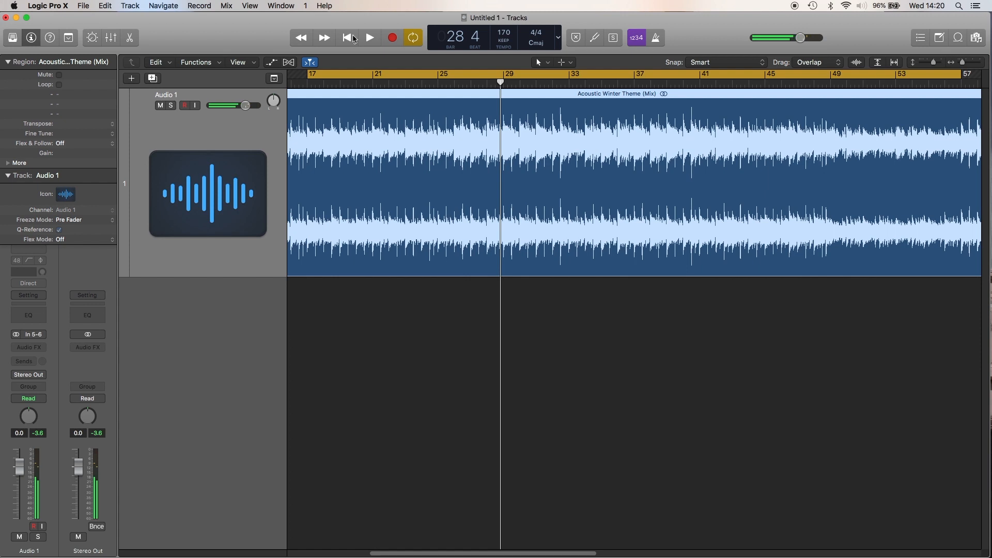
# Step: Add a Channel EQ to the Stereo Out channel, close its window and replace it with a stereo Linear Phase EQ
pyautogui.click(88, 315)
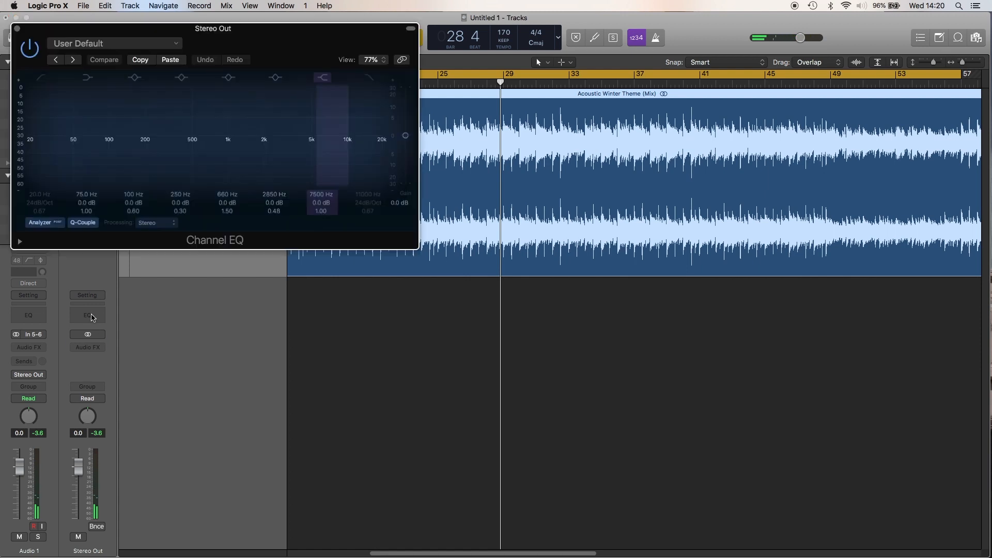
pyautogui.click(16, 29)
pyautogui.click(103, 347)
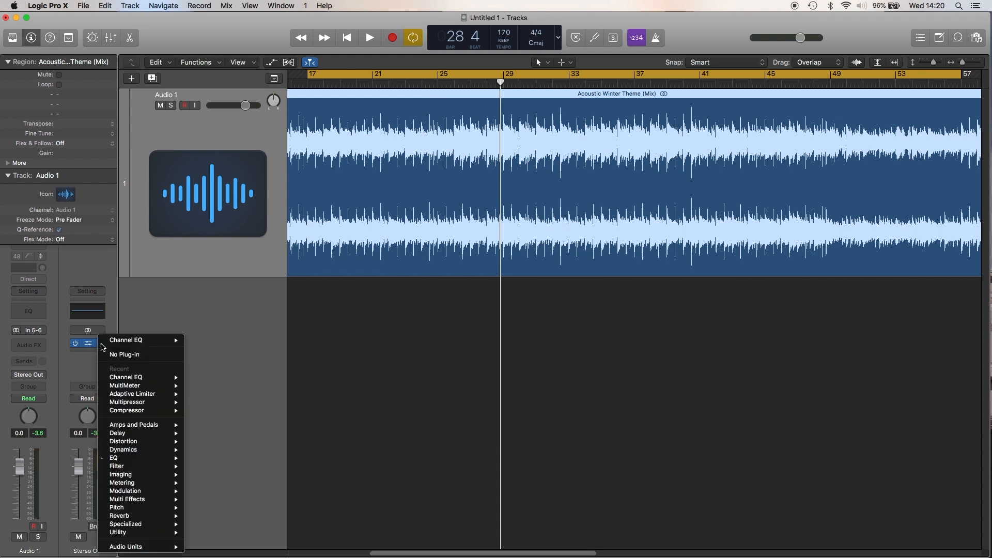
pyautogui.moveTo(121, 381)
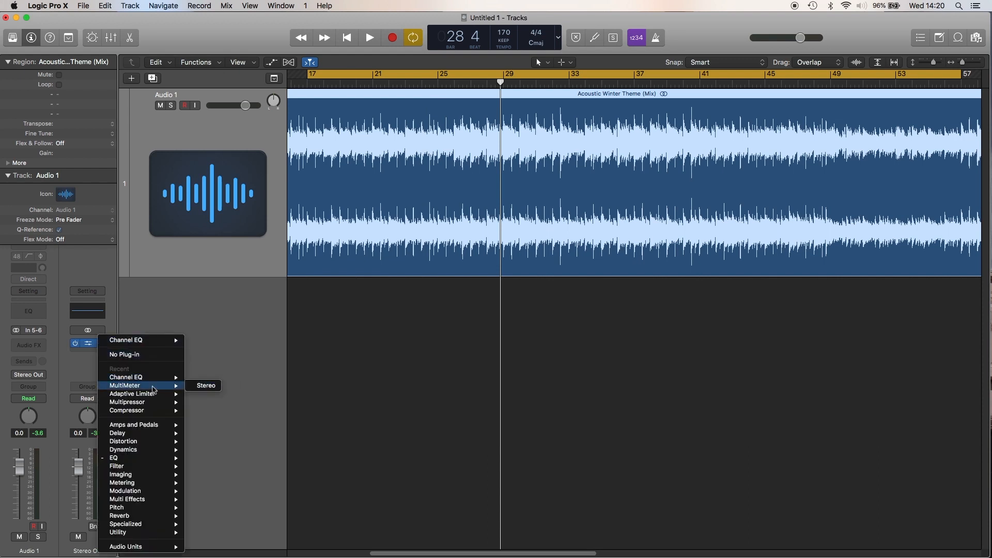
pyautogui.moveTo(148, 460)
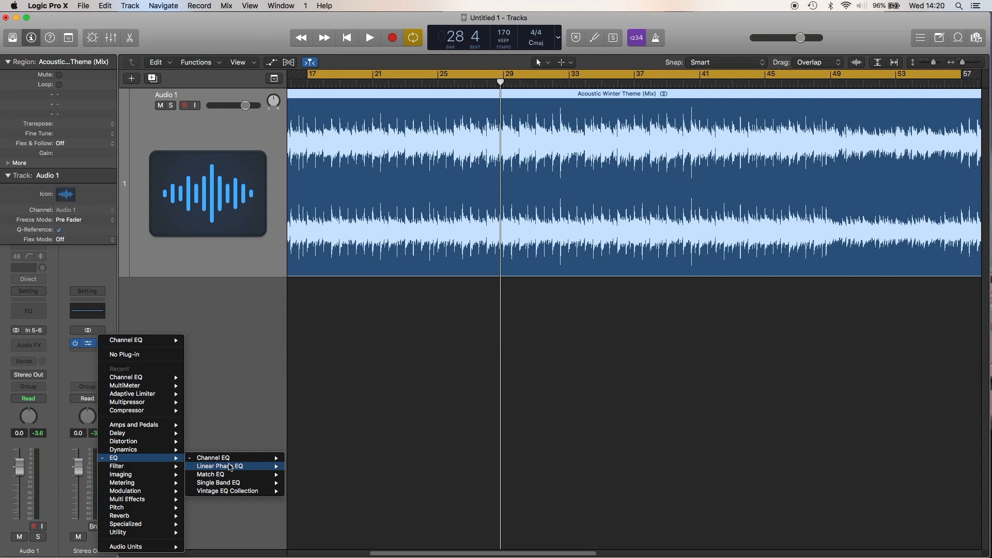
pyautogui.click(308, 467)
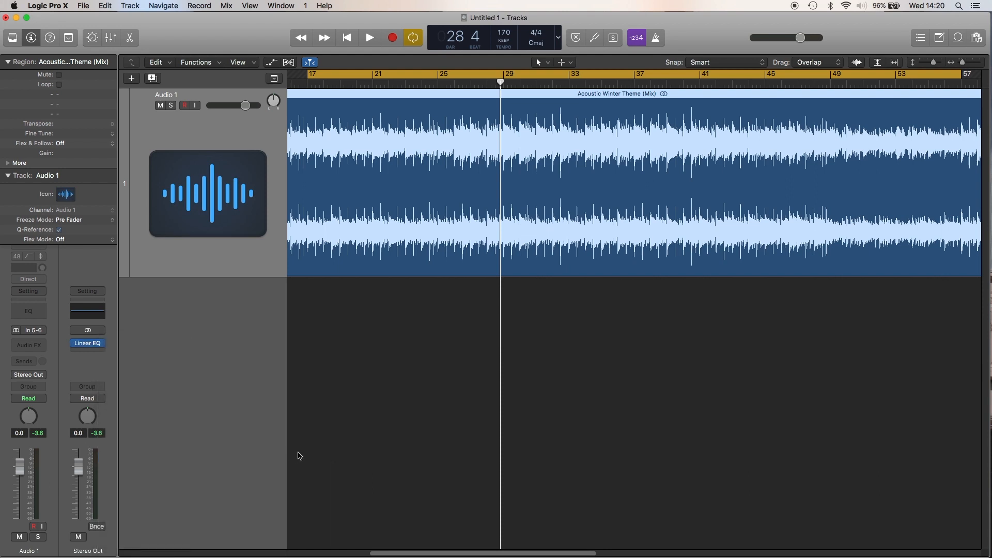
# Step: Sweep a narrow boosted low-mid EQ band during playback, then set it to 325 Hz, -1.0 dB and Q 7.00
pyautogui.press('space')
pyautogui.moveTo(369, 281)
pyautogui.mouseDown()
pyautogui.moveTo(340, 283)
pyautogui.moveTo(339, 263)
pyautogui.moveTo(303, 255)
pyautogui.mouseUp()
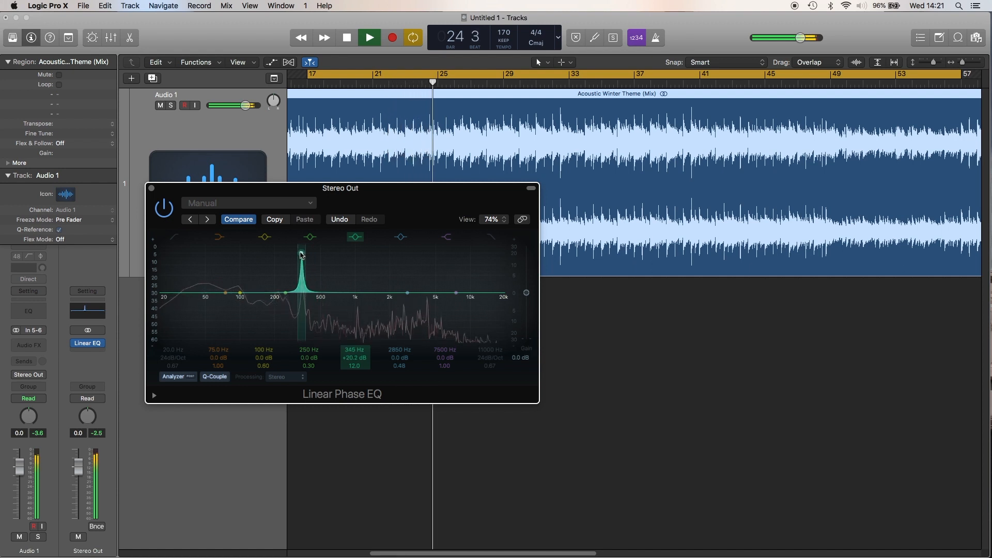
pyautogui.moveTo(302, 254); pyautogui.dragTo(305, 252)
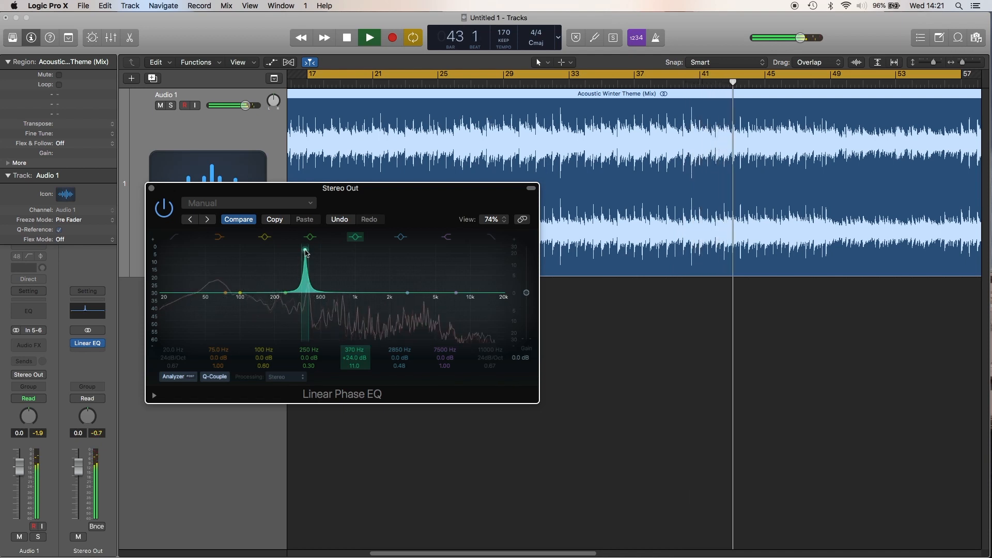
pyautogui.moveTo(303, 257); pyautogui.dragTo(298, 254)
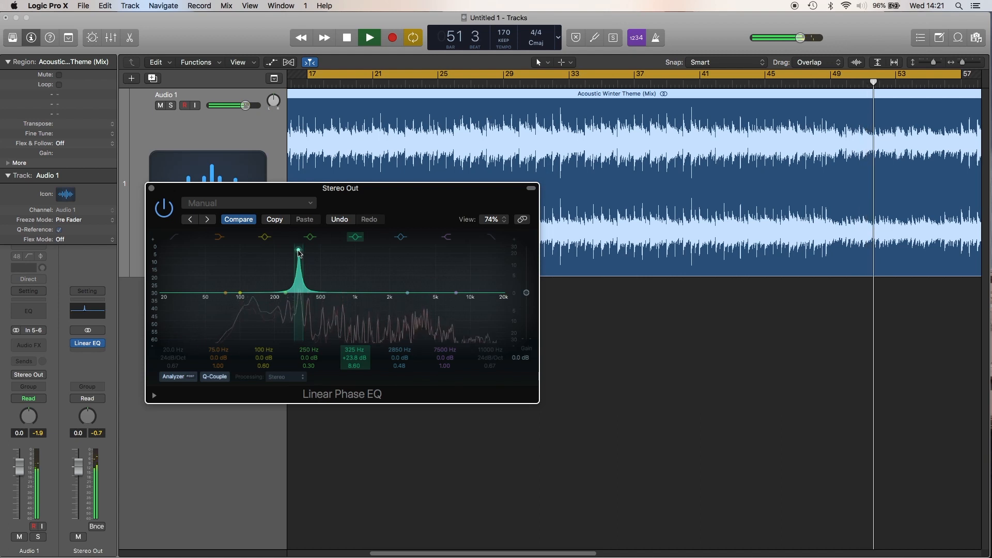
pyautogui.press('space')
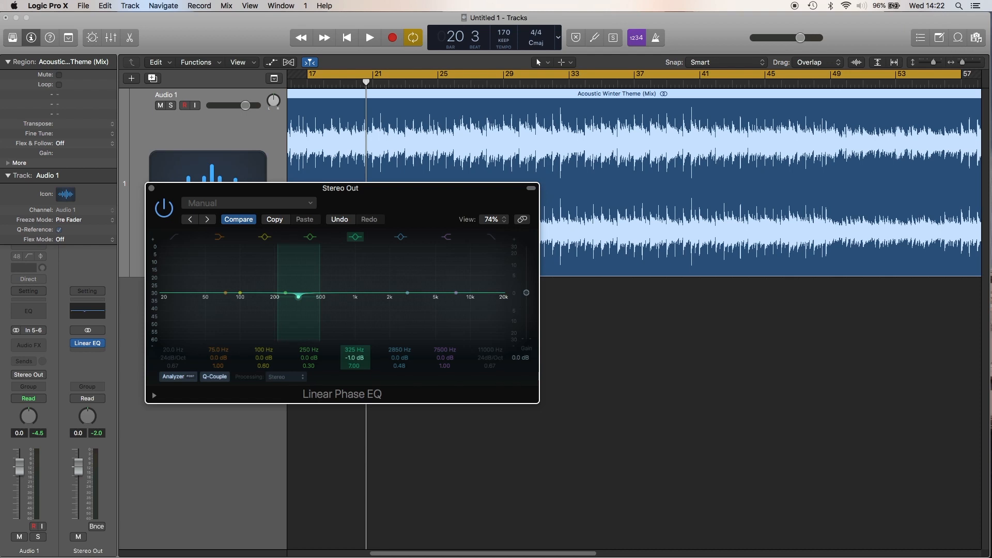
# Step: Sweep the narrowed, boosted upper-mid EQ band during playback, then set it to 2300 Hz, -1.0 dB and Q 7.00
pyautogui.press('space')
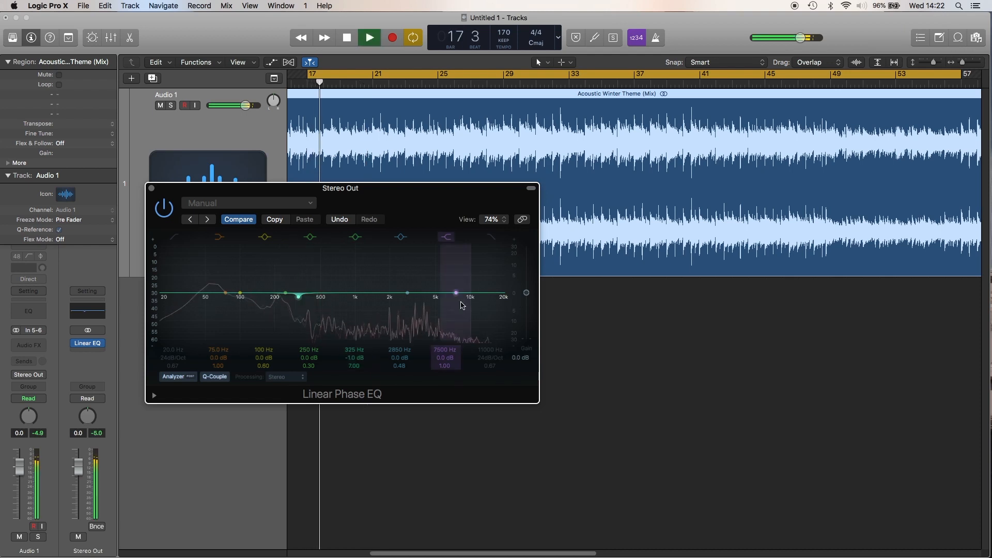
pyautogui.press('space')
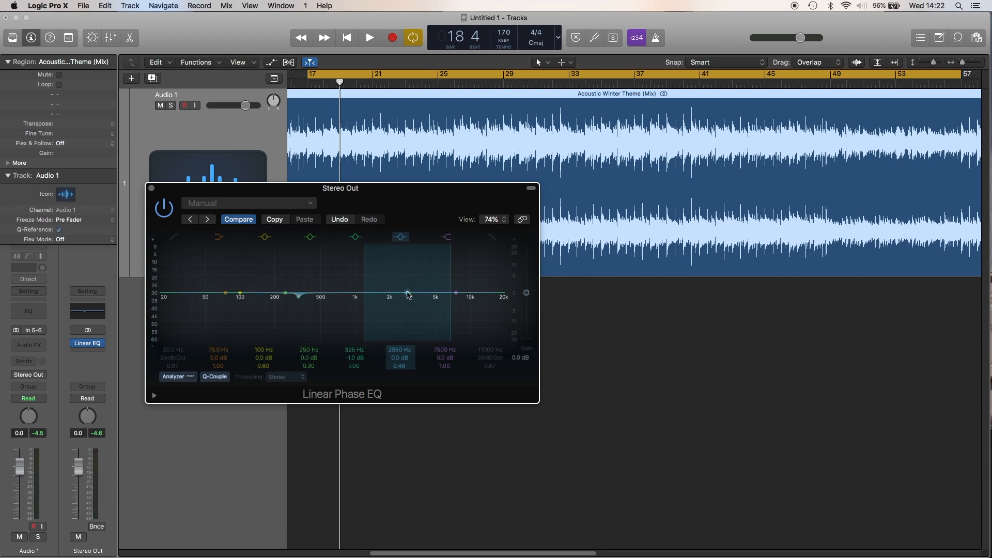
pyautogui.moveTo(447, 278); pyautogui.dragTo(422, 276)
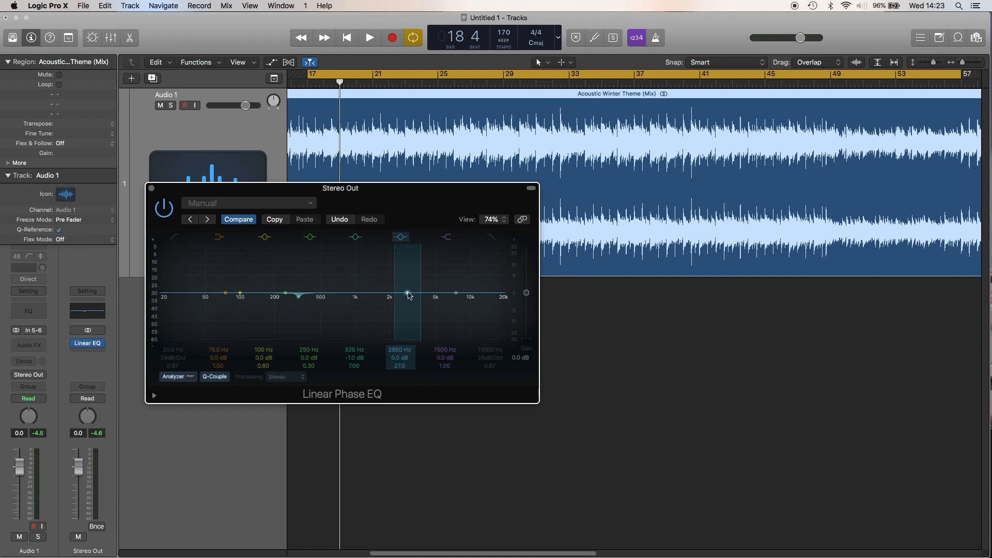
pyautogui.press('space')
pyautogui.moveTo(409, 294); pyautogui.dragTo(400, 252)
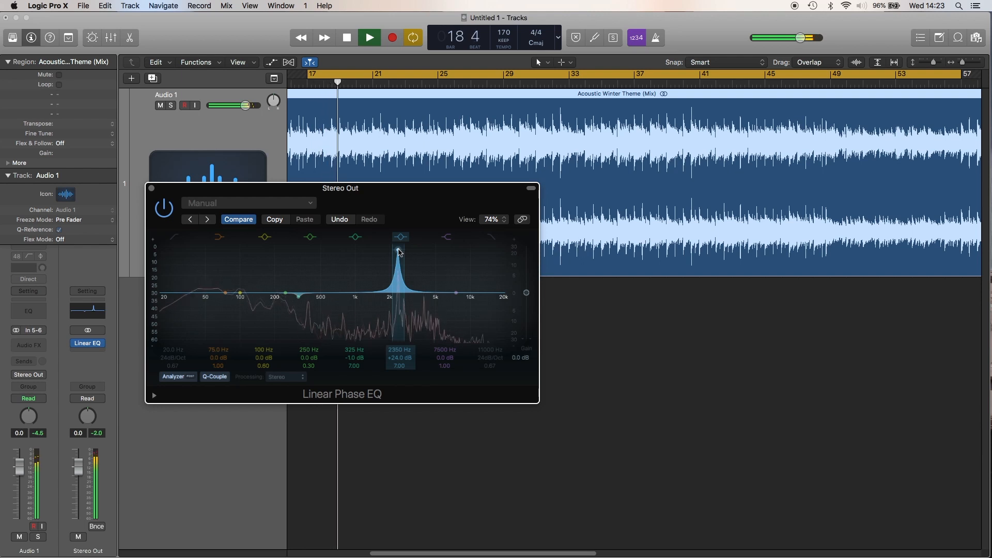
pyautogui.moveTo(399, 251); pyautogui.dragTo(396, 250)
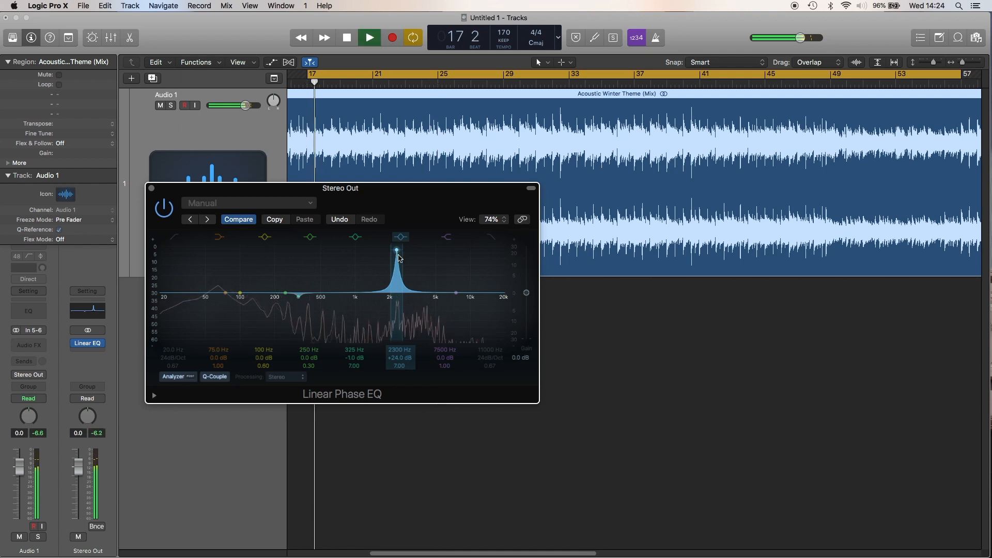
pyautogui.press('space')
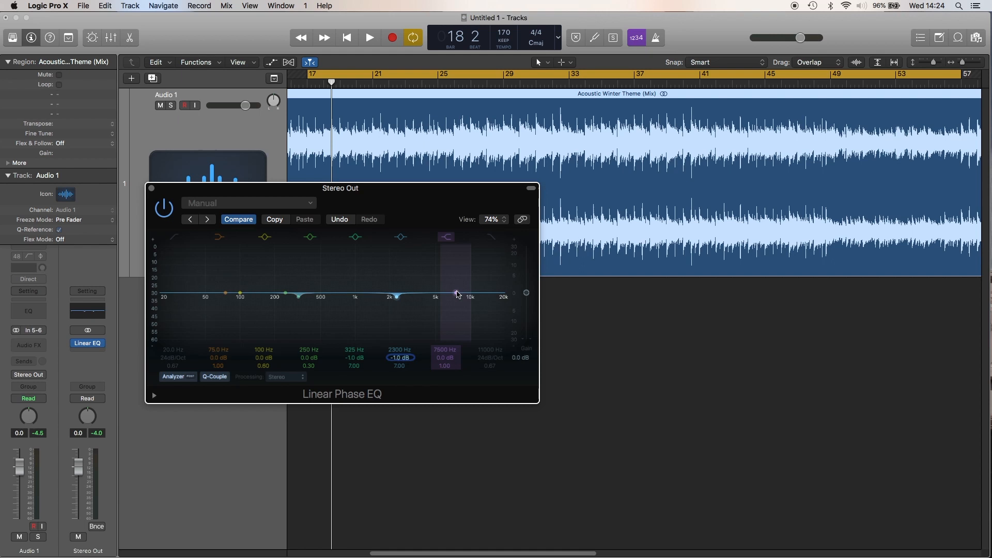
# Step: Boost the 7500 Hz high shelf by 1.0 dB, enable the 20 Hz low cut, audition the result and close the EQ
pyautogui.press('space')
pyautogui.moveTo(457, 295); pyautogui.dragTo(457, 294)
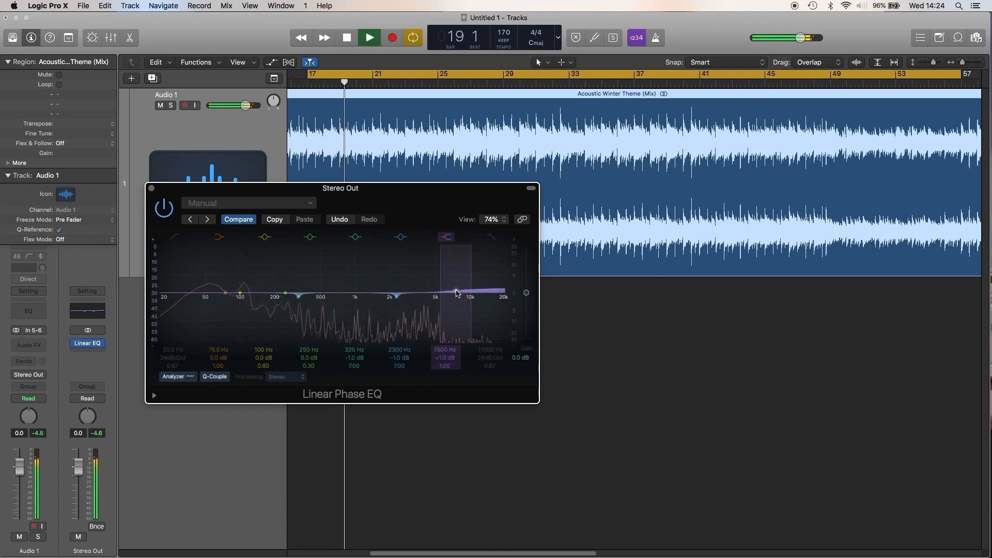
pyautogui.press('space')
pyautogui.press('space')
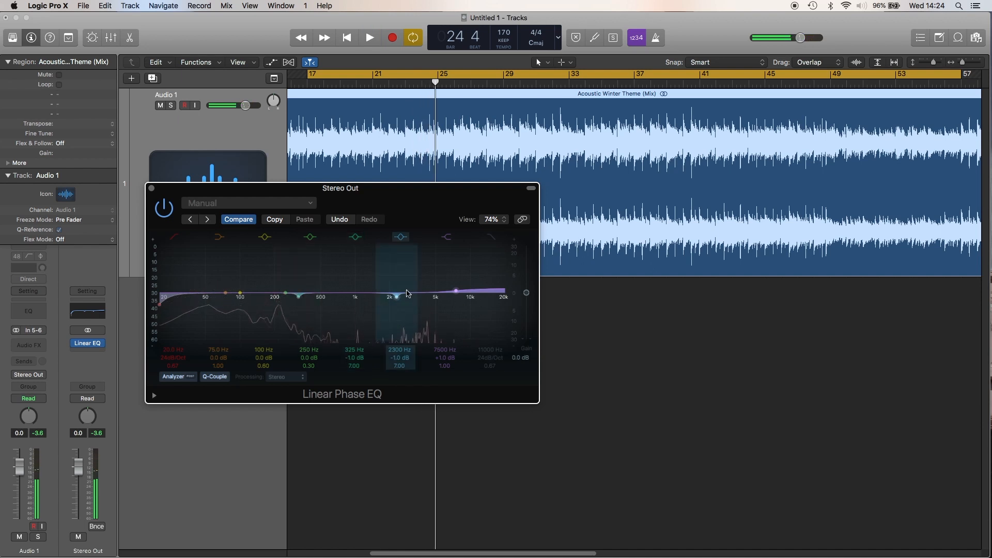
pyautogui.press('space')
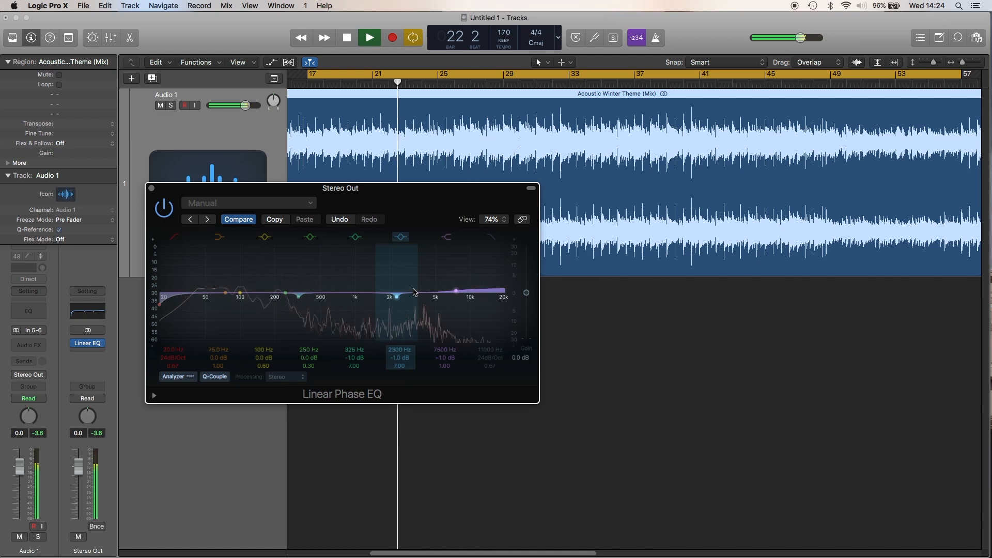
pyautogui.press('space')
pyautogui.click(152, 189)
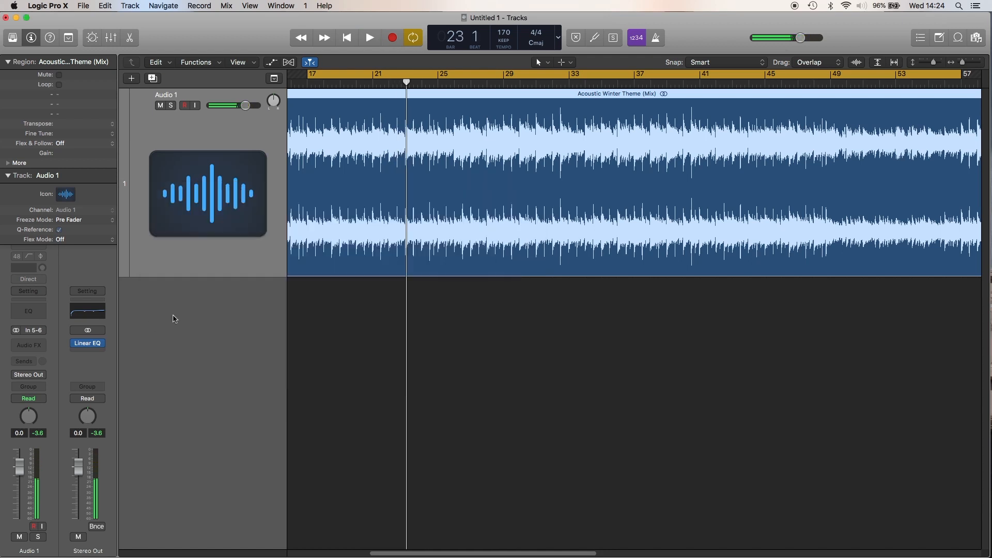
# Step: Insert a stereo Compressor after the Linear Phase EQ on Stereo Out and set its model to Classic VCA
pyautogui.click(85, 354)
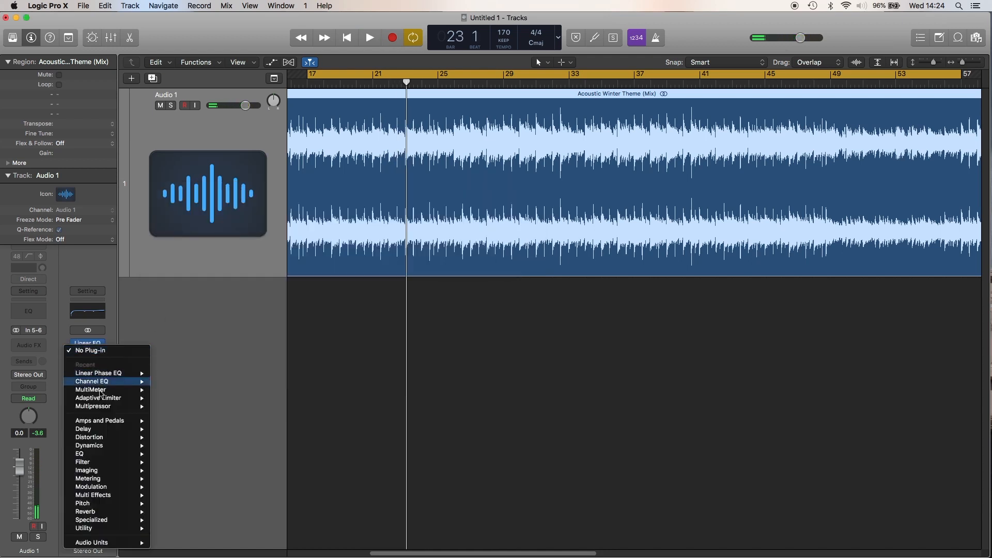
pyautogui.moveTo(101, 385)
pyautogui.moveTo(104, 407)
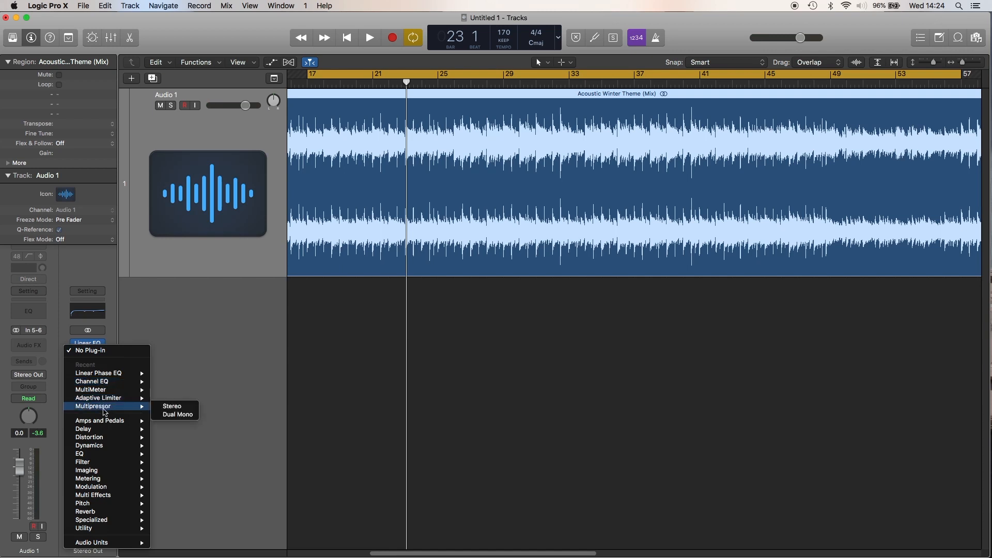
pyautogui.moveTo(108, 449)
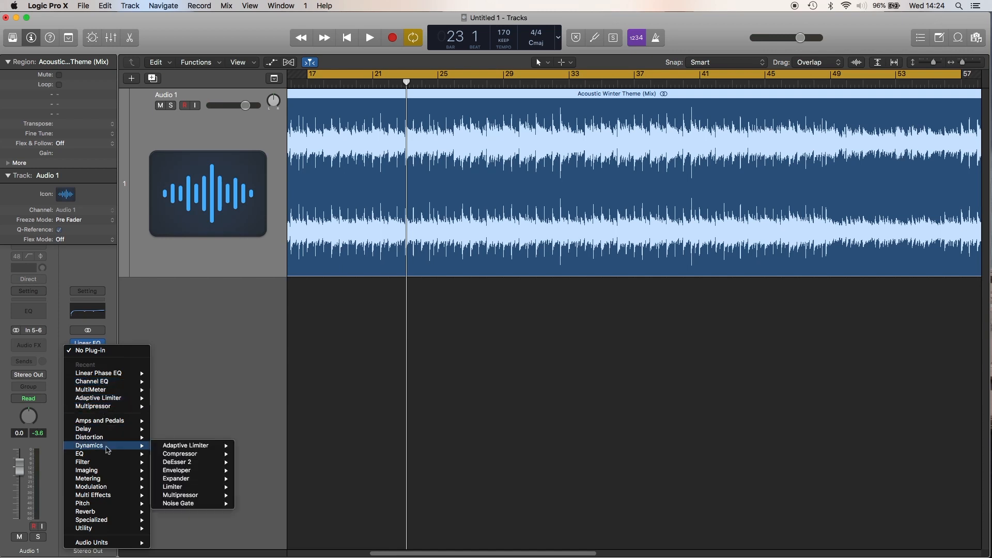
pyautogui.moveTo(187, 457)
pyautogui.click(272, 455)
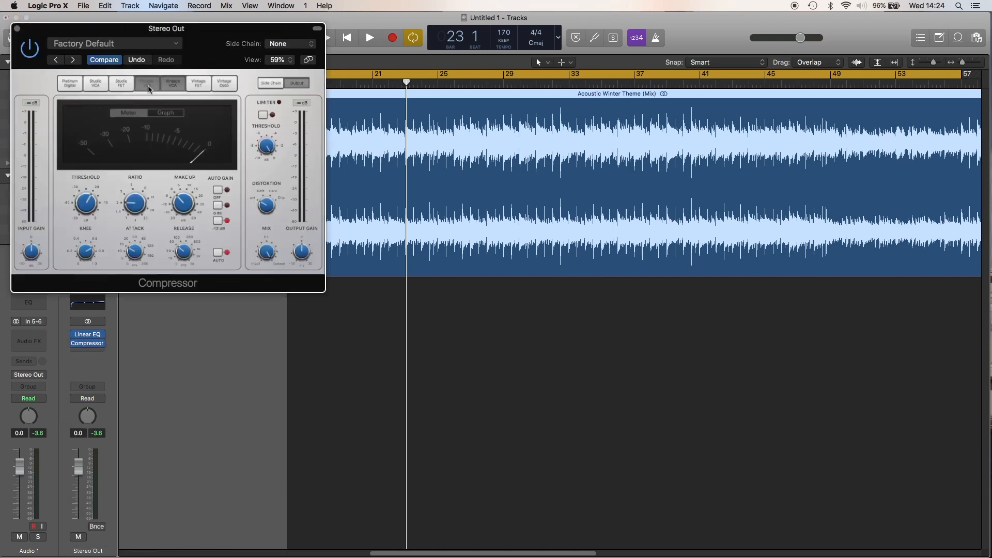
pyautogui.click(147, 85)
pyautogui.moveTo(119, 32); pyautogui.dragTo(520, 168)
# Step: Adjust the compressor threshold to about -17.5 dB while the mix plays
pyautogui.press('space')
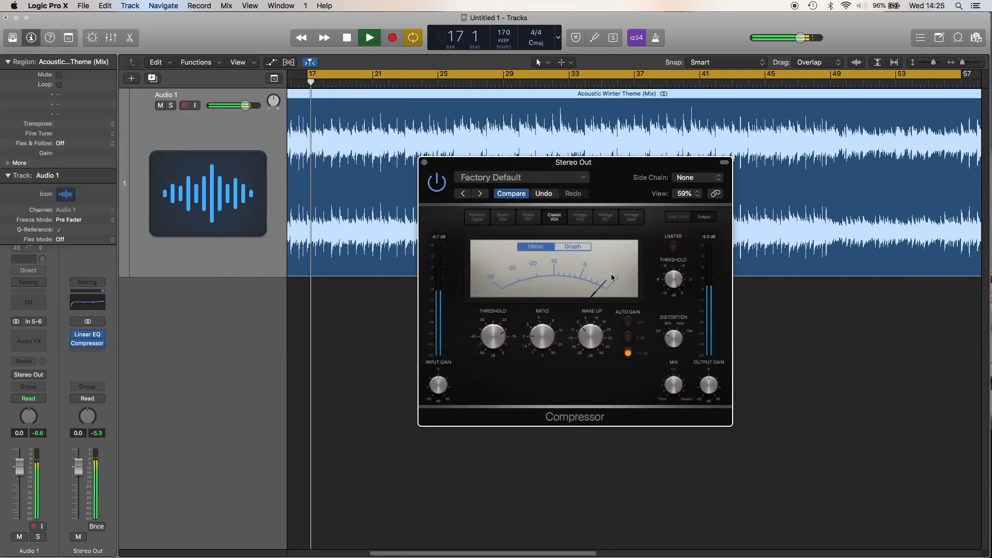
pyautogui.moveTo(490, 335); pyautogui.dragTo(492, 334)
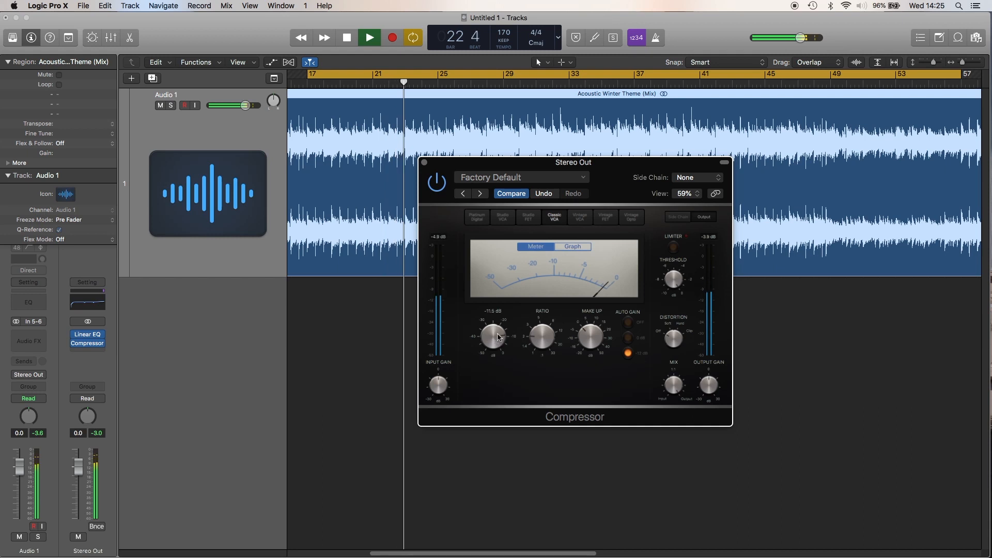
pyautogui.press('space')
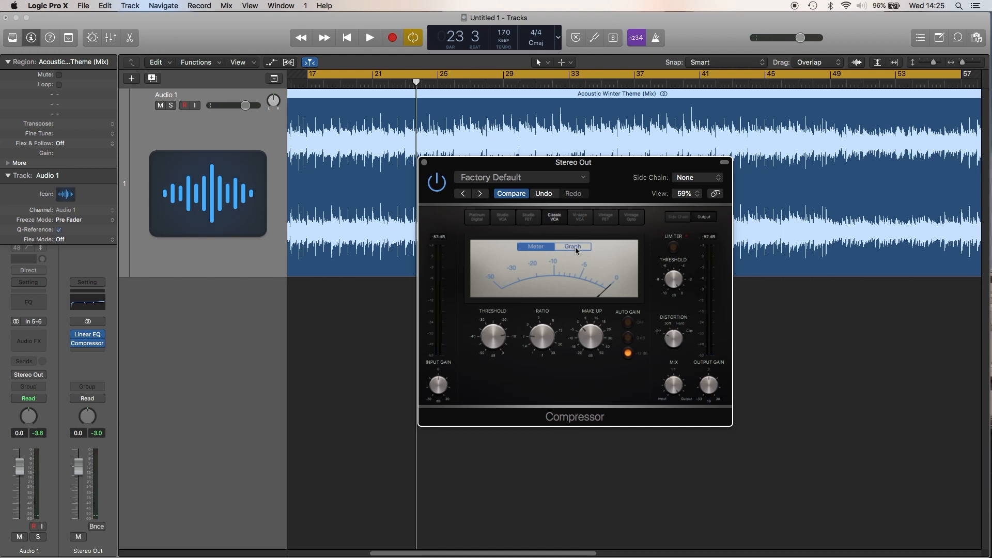
# Step: Examine the compressor's gain reduction in both graph and meter views, including during playback, then close its window
pyautogui.click(575, 247)
pyautogui.press('space')
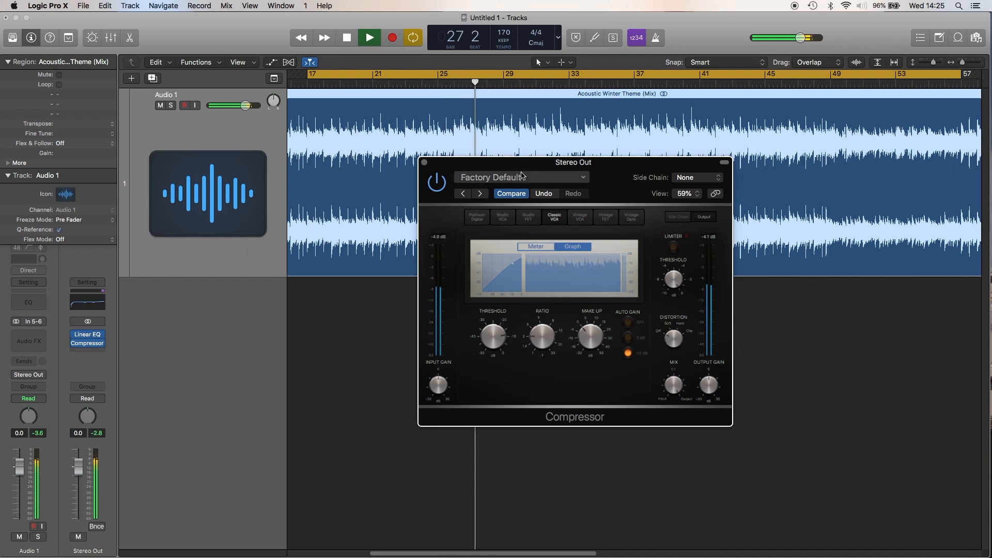
pyautogui.click(535, 247)
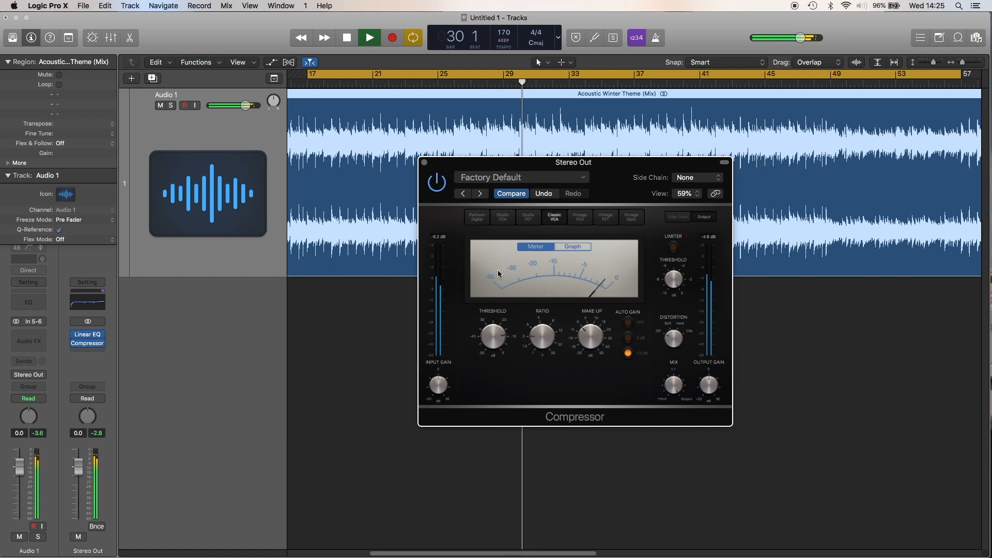
pyautogui.press('space')
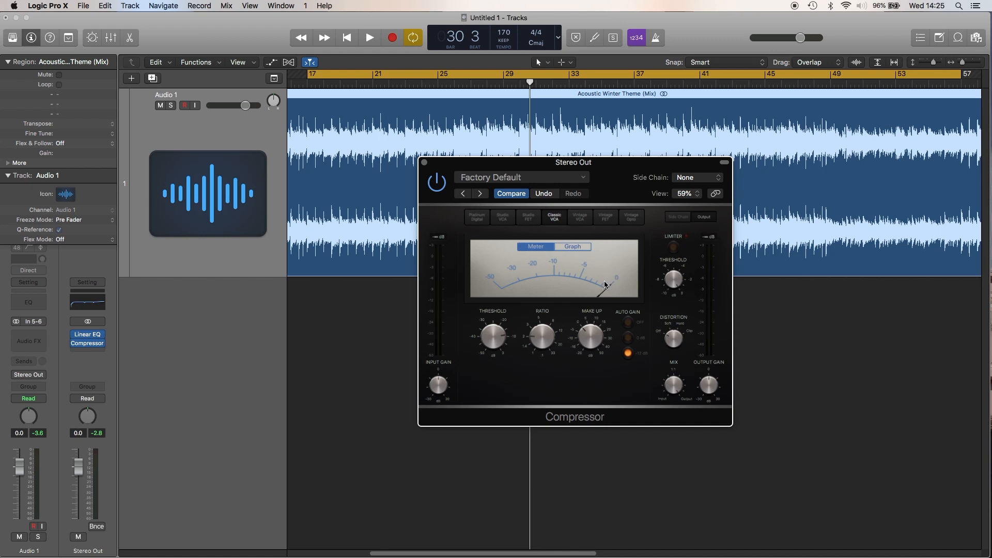
pyautogui.click(573, 247)
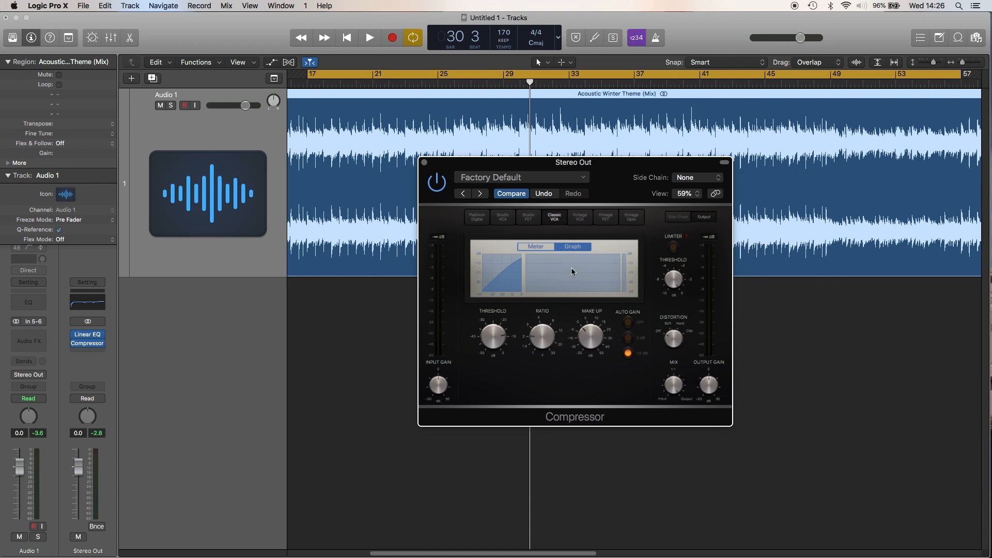
pyautogui.click(541, 248)
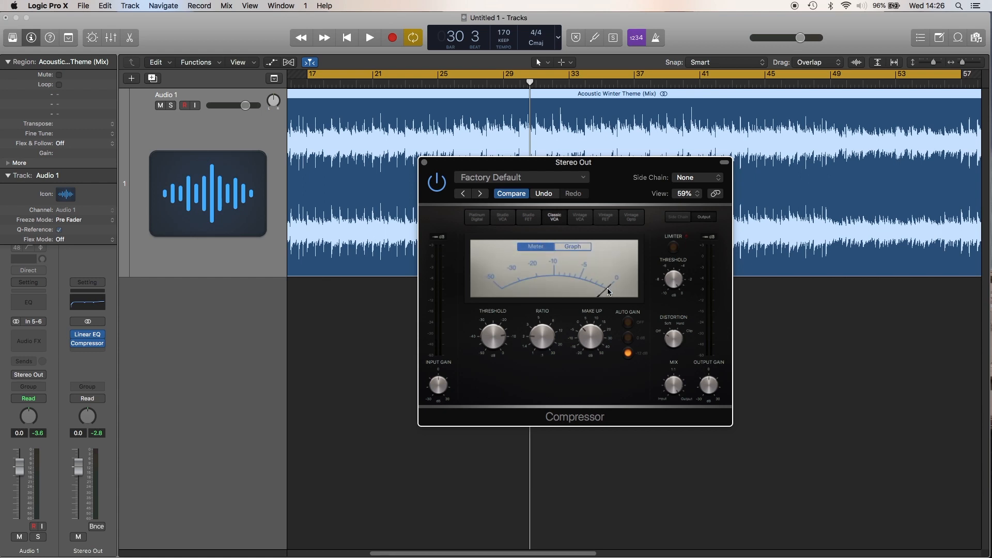
pyautogui.click(424, 163)
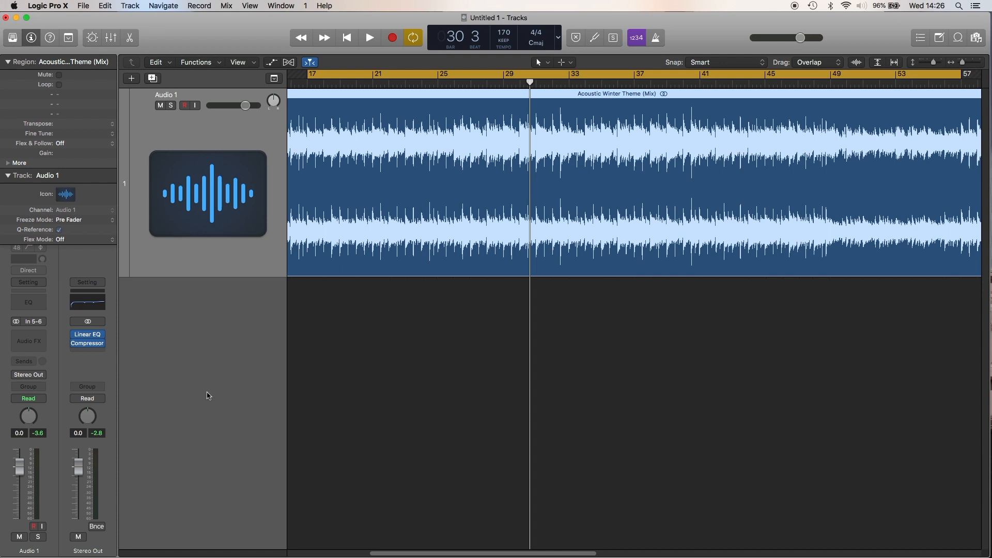
# Step: Compare the playing mix with the Linear EQ and Compressor on Stereo Out bypassed and then switched back on
pyautogui.press('space')
pyautogui.moveTo(75, 347)
pyautogui.click(75, 343)
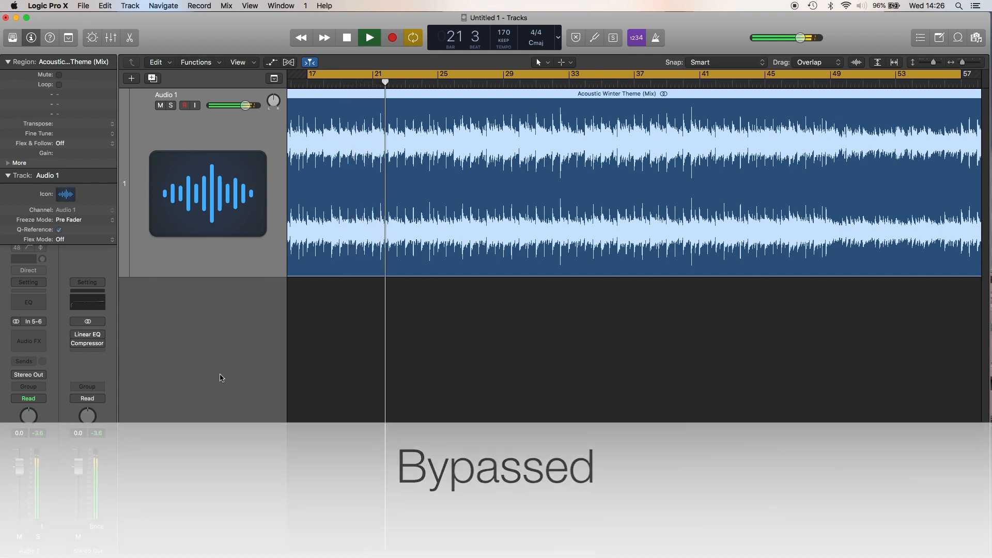
pyautogui.click(75, 335)
pyautogui.click(76, 344)
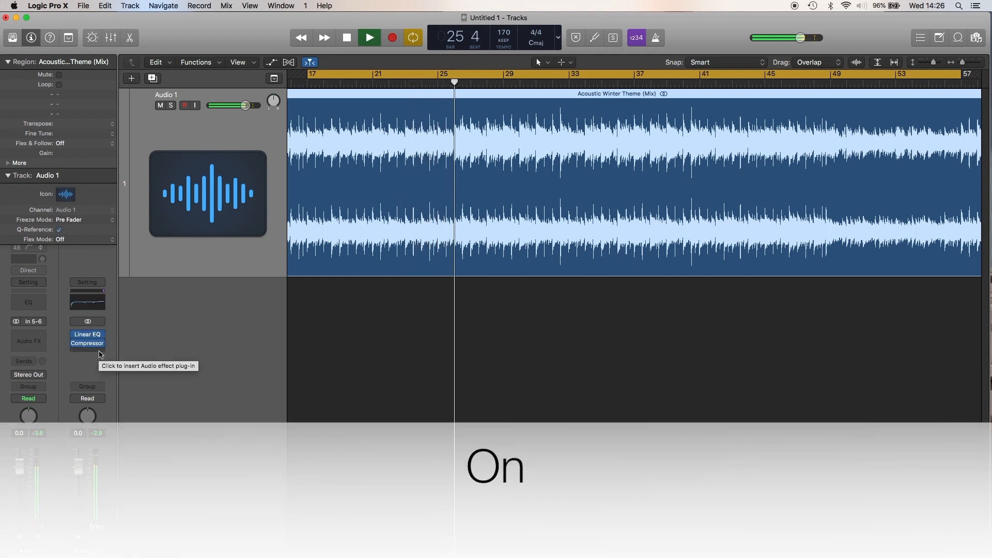
pyautogui.press('space')
# Step: Extend the cycle range's start back to bar 9 and compare the playing mix with the Linear EQ and Compressor bypassed and switched back on
pyautogui.moveTo(422, 554); pyautogui.dragTo(377, 4)
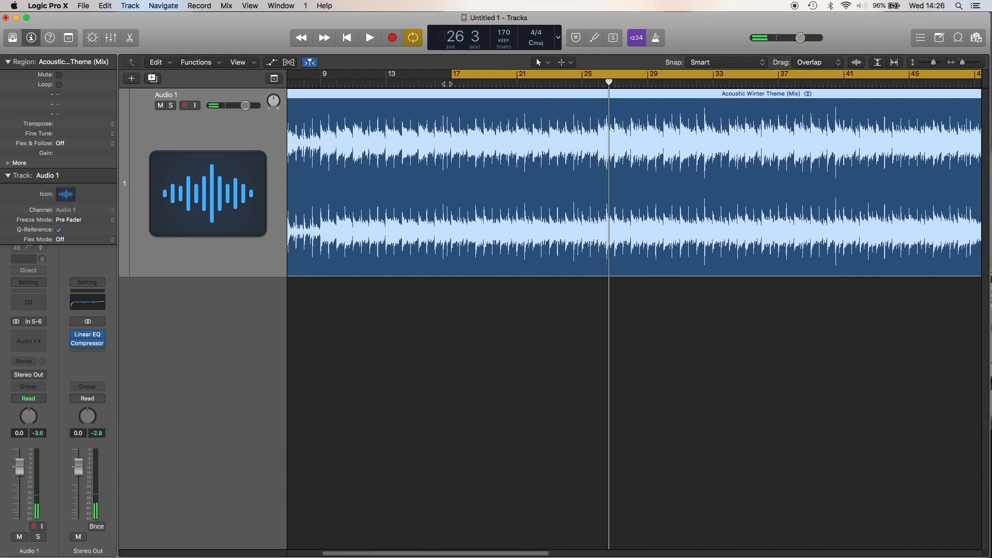
pyautogui.moveTo(454, 75); pyautogui.dragTo(387, 75)
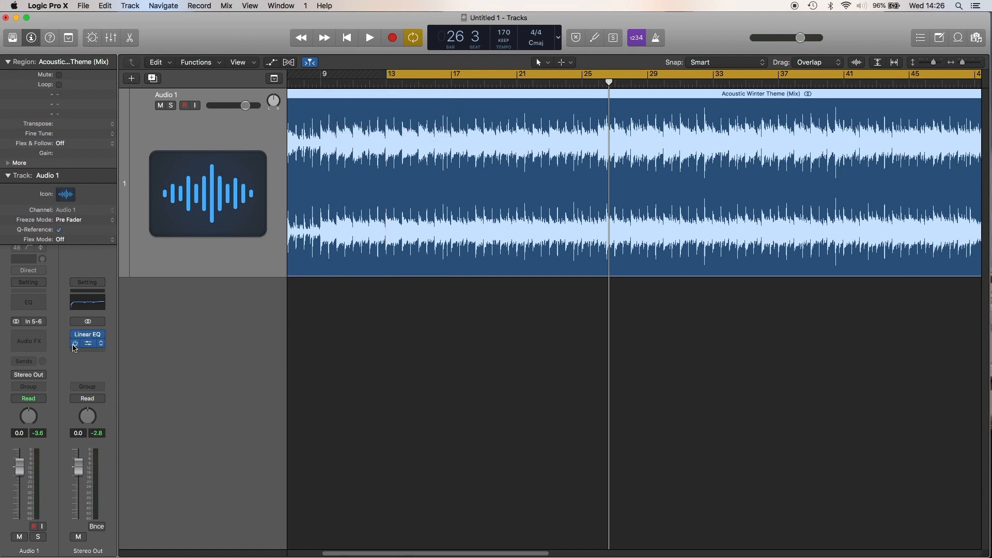
pyautogui.click(75, 344)
pyautogui.press('space')
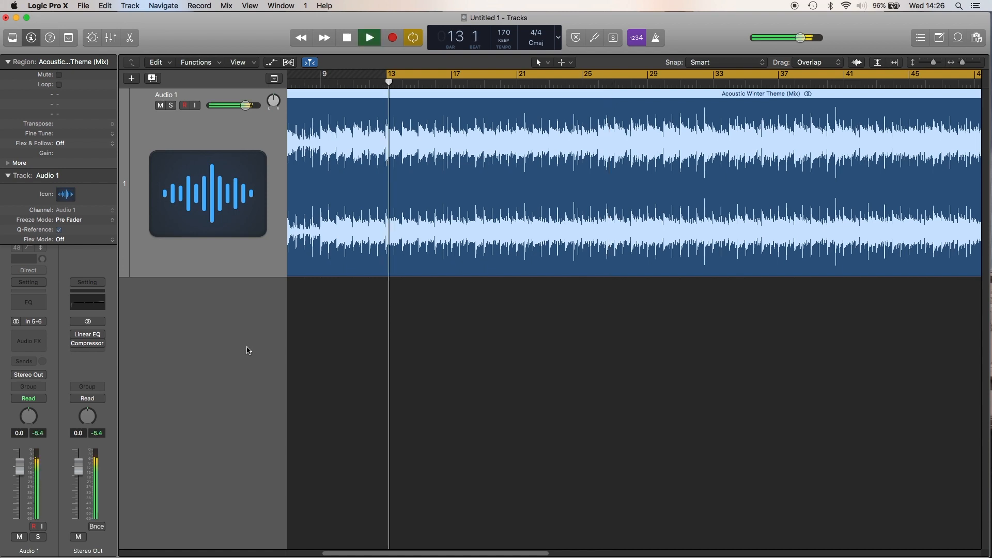
pyautogui.moveTo(387, 75); pyautogui.dragTo(322, 75)
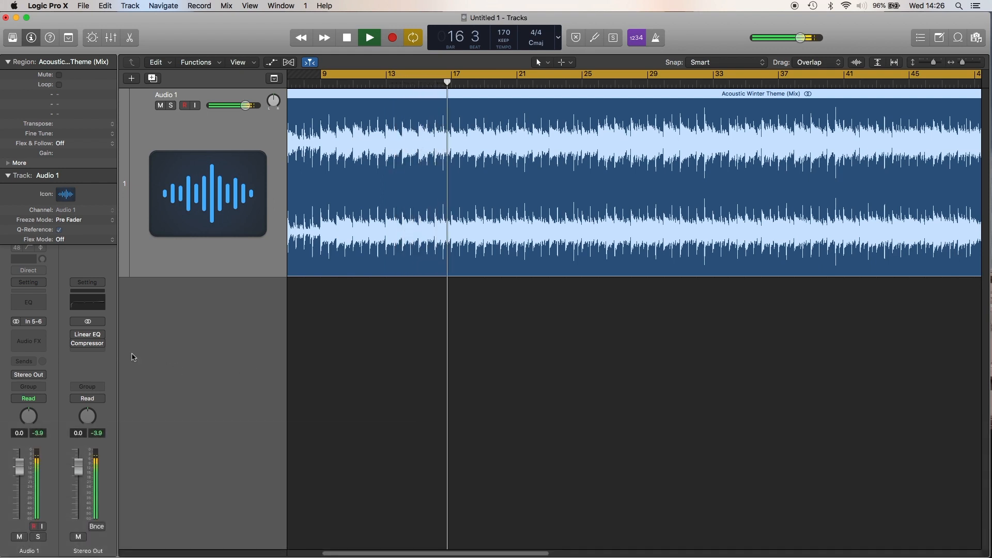
pyautogui.click(76, 344)
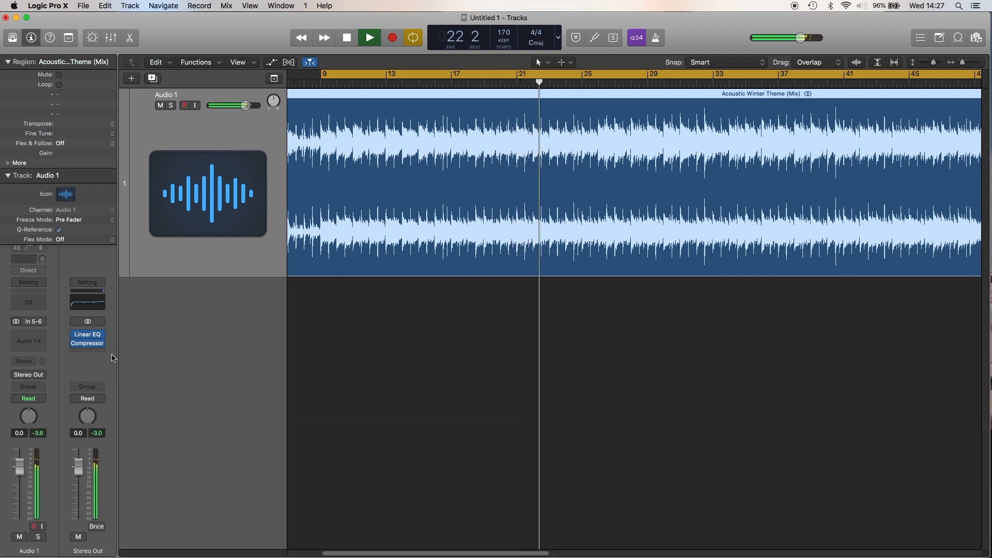
pyautogui.press('space')
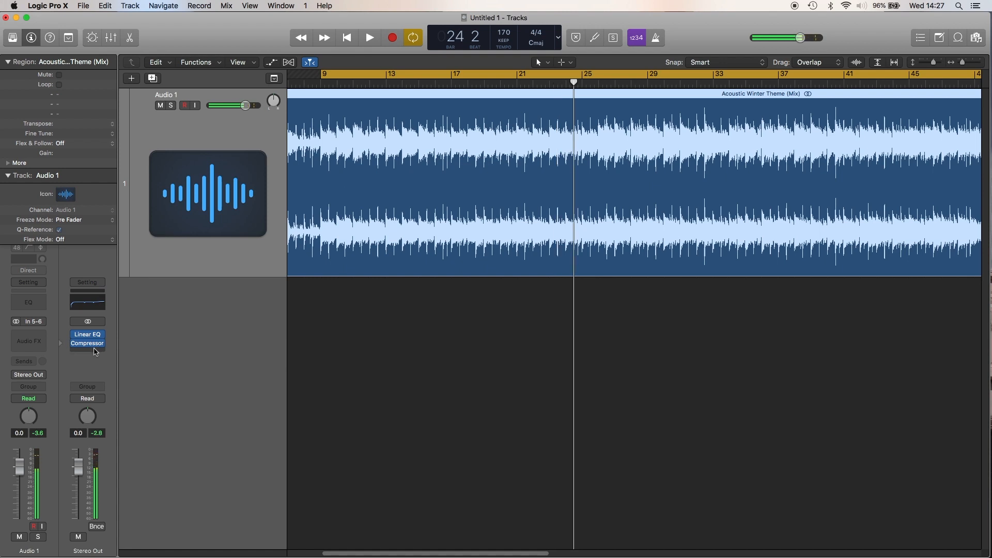
# Step: Insert a stereo Adaptive Limiter after the Compressor on Stereo Out and reposition its window
pyautogui.click(96, 351)
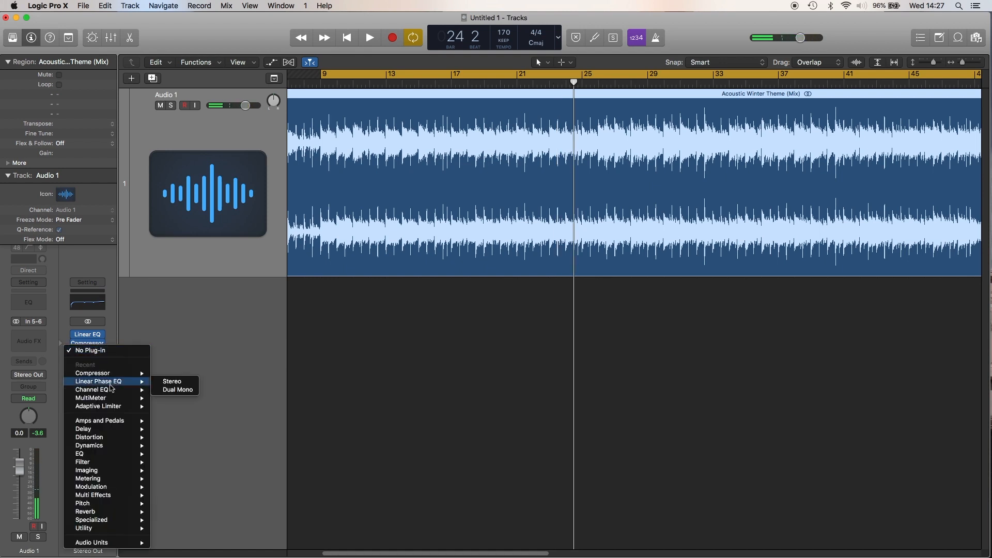
pyautogui.click(183, 409)
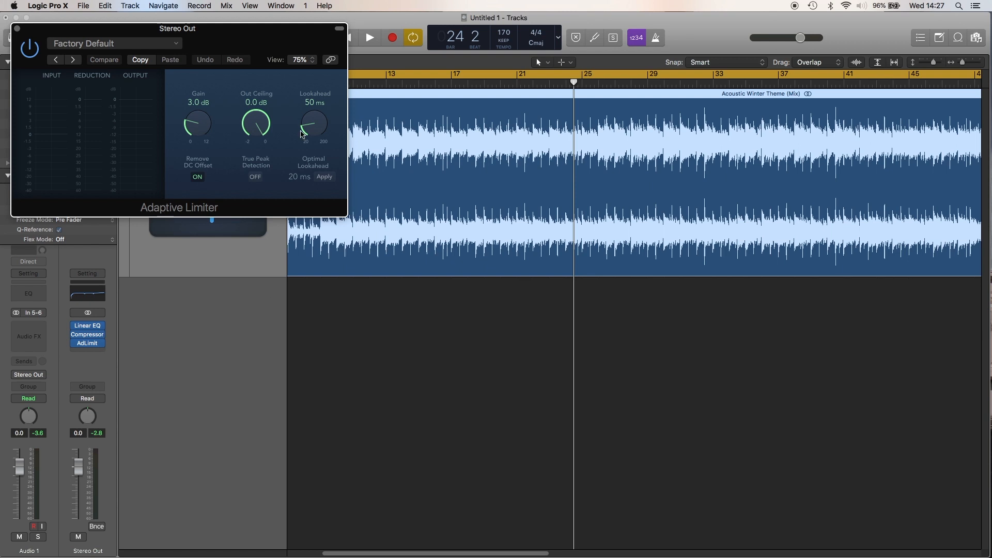
pyautogui.moveTo(241, 39); pyautogui.dragTo(258, 50)
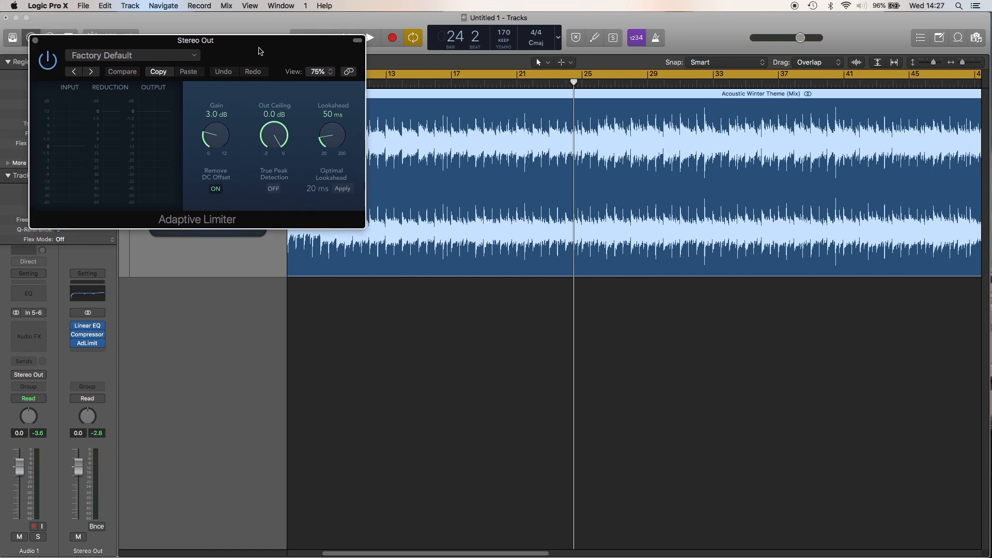
# Step: Insert a stereo MultiMeter after the Adaptive Limiter on Stereo Out and place its window beside the limiter's
pyautogui.click(92, 352)
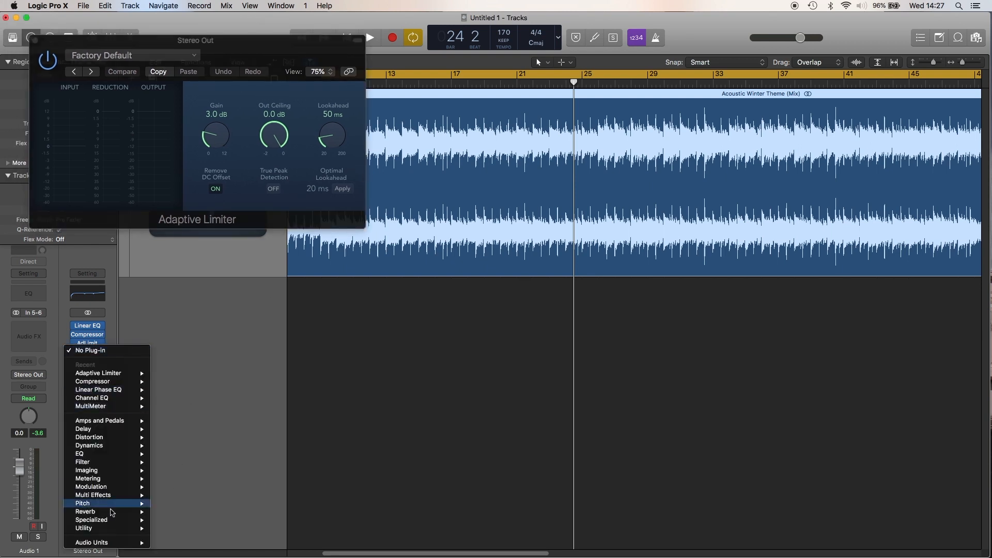
pyautogui.moveTo(106, 478)
pyautogui.moveTo(189, 512)
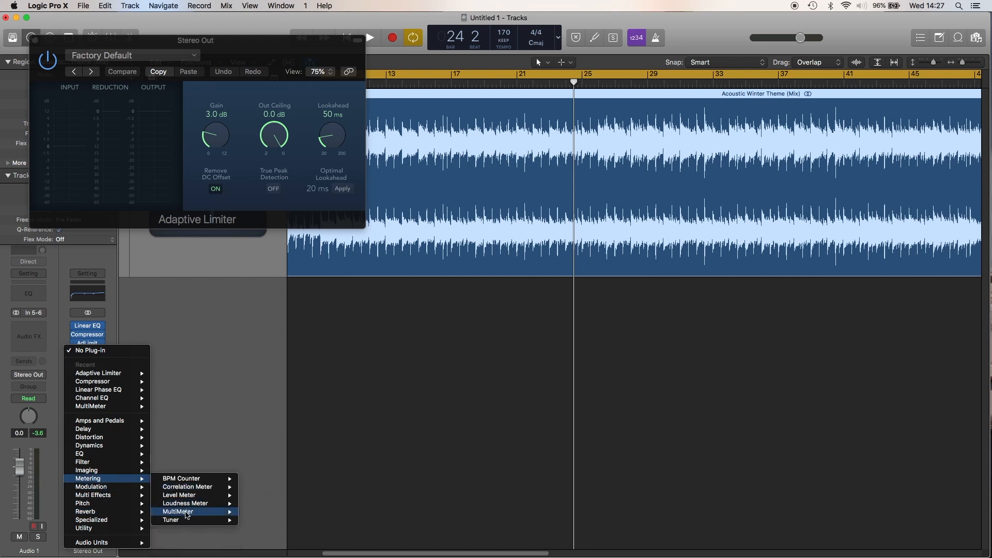
pyautogui.click(265, 512)
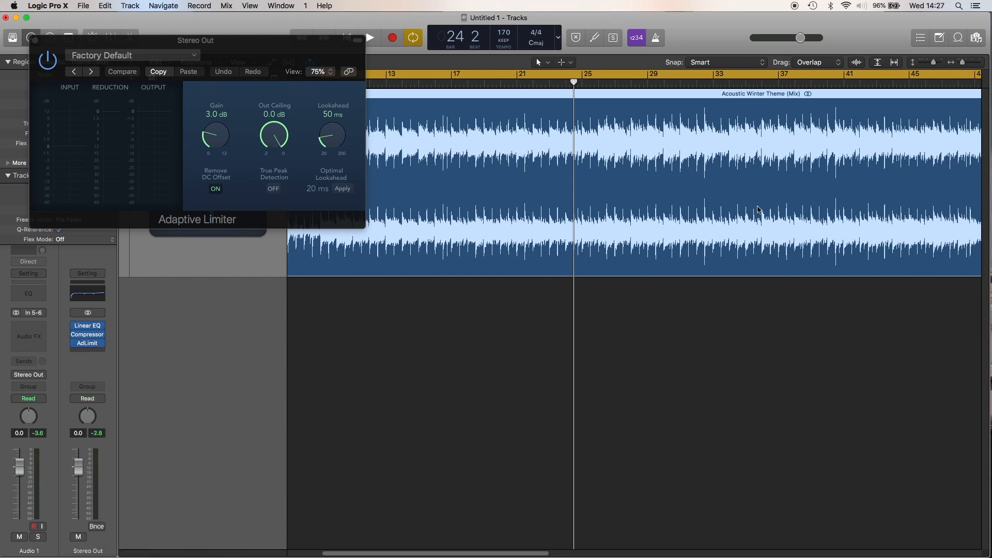
pyautogui.moveTo(314, 24); pyautogui.dragTo(867, 208)
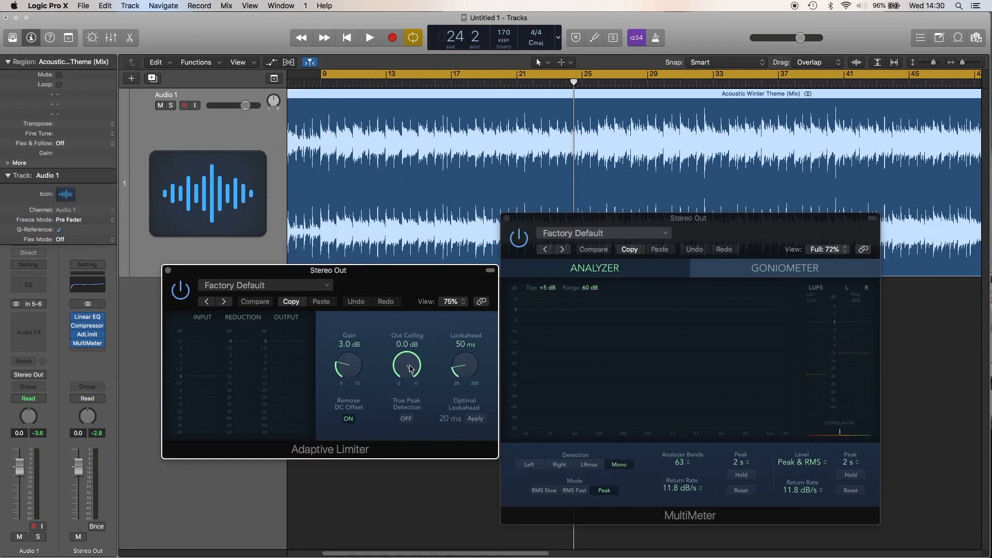
# Step: Set the Adaptive Limiter's out ceiling to -0.1 dB and raise its gain to 4.3 dB while the mix plays
pyautogui.moveTo(411, 369); pyautogui.dragTo(411, 371)
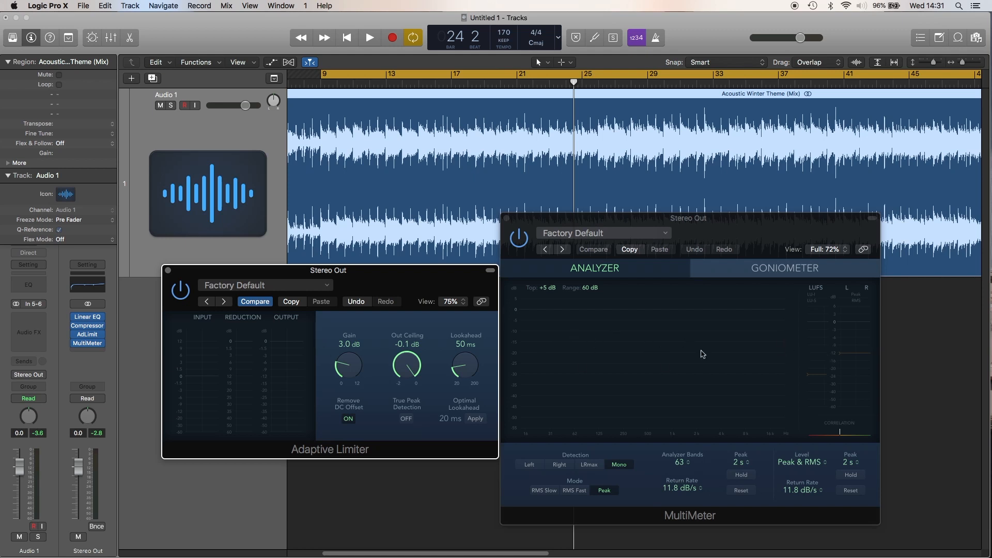
pyautogui.press('space')
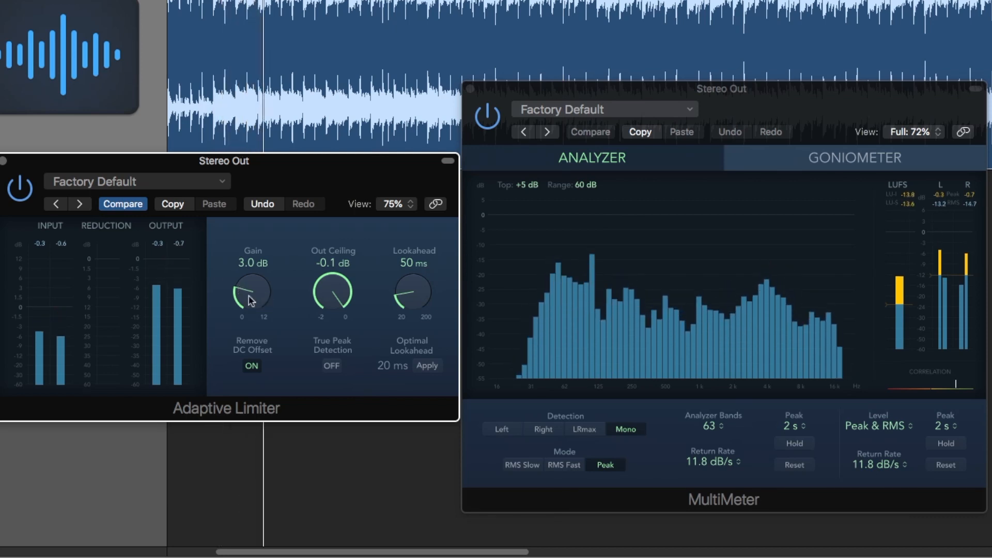
pyautogui.moveTo(246, 299); pyautogui.dragTo(252, 286)
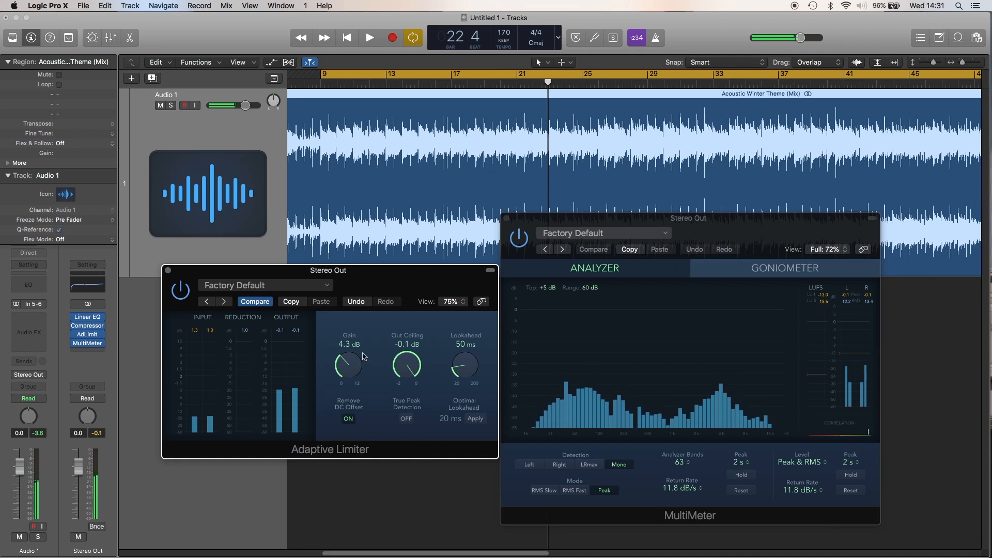
pyautogui.press('space')
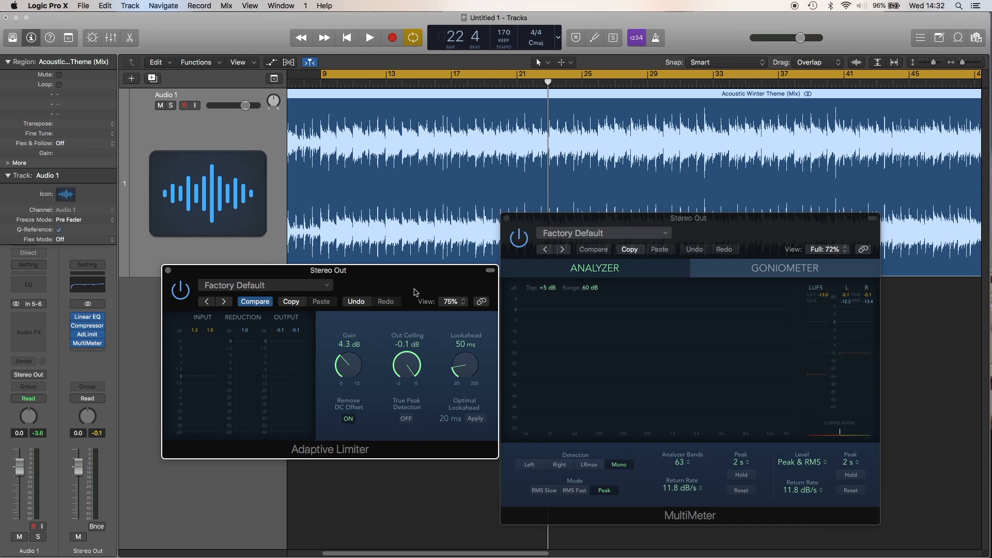
# Step: Compare the playing mix with the Linear EQ, Compressor and Adaptive Limiter bypassed and switched back on, then stop playback
pyautogui.press('space')
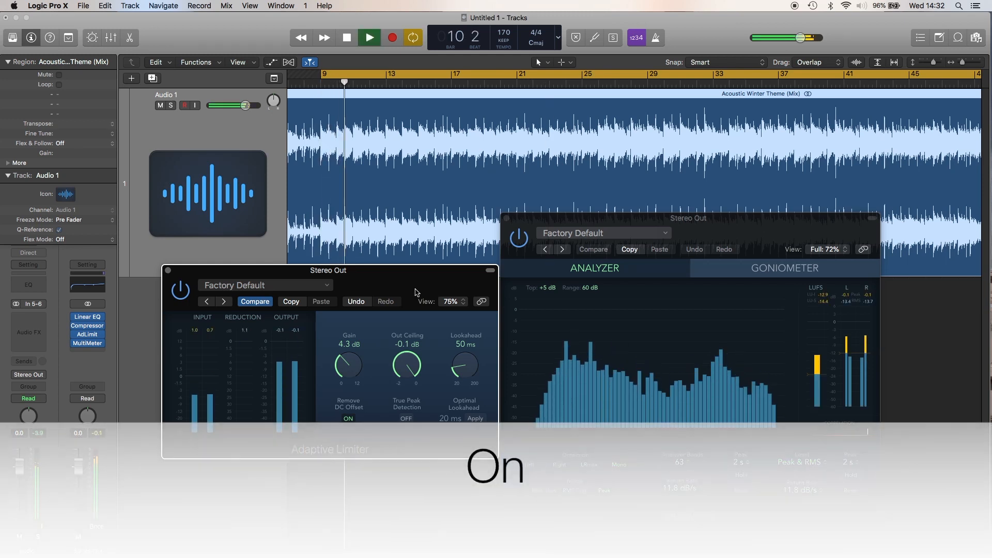
pyautogui.click(78, 335)
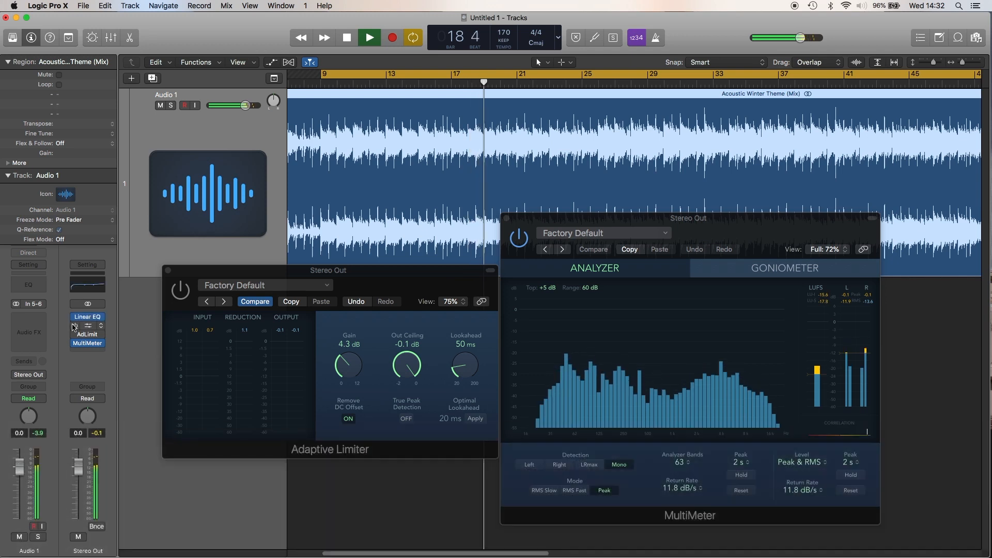
pyautogui.click(75, 325)
pyautogui.click(76, 335)
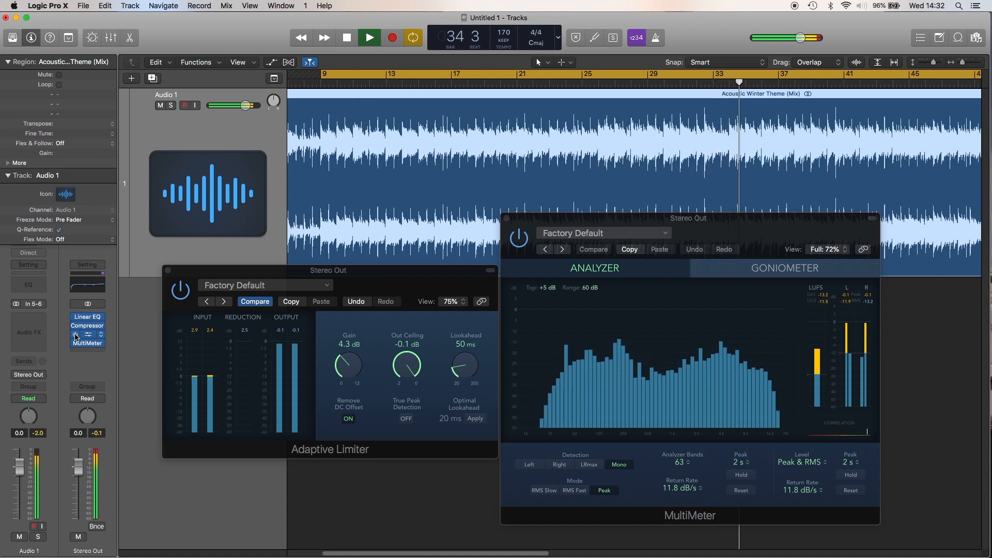
pyautogui.press('space')
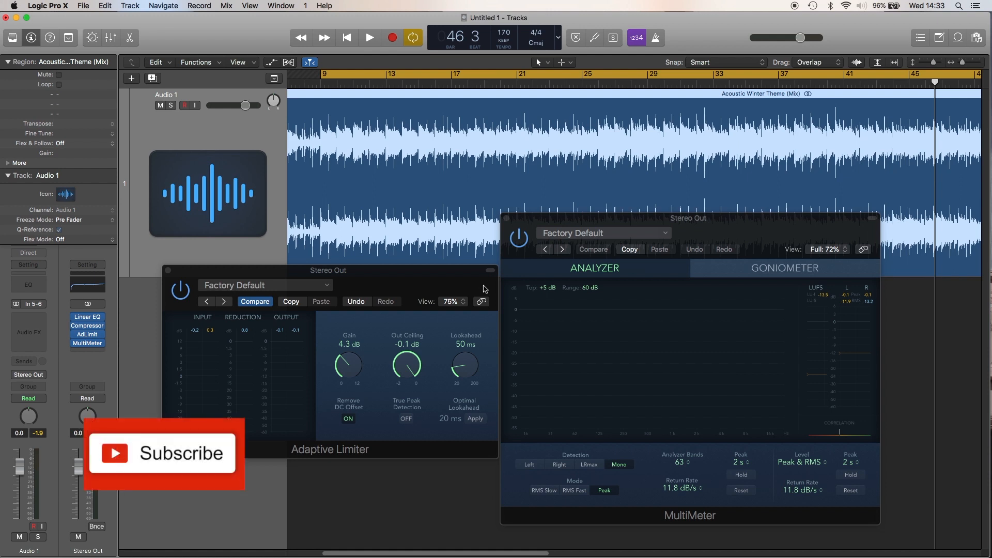
pyautogui.moveTo(707, 227)
pyautogui.mouseDown()
pyautogui.moveTo(732, 246)
pyautogui.moveTo(725, 233)
pyautogui.mouseUp()
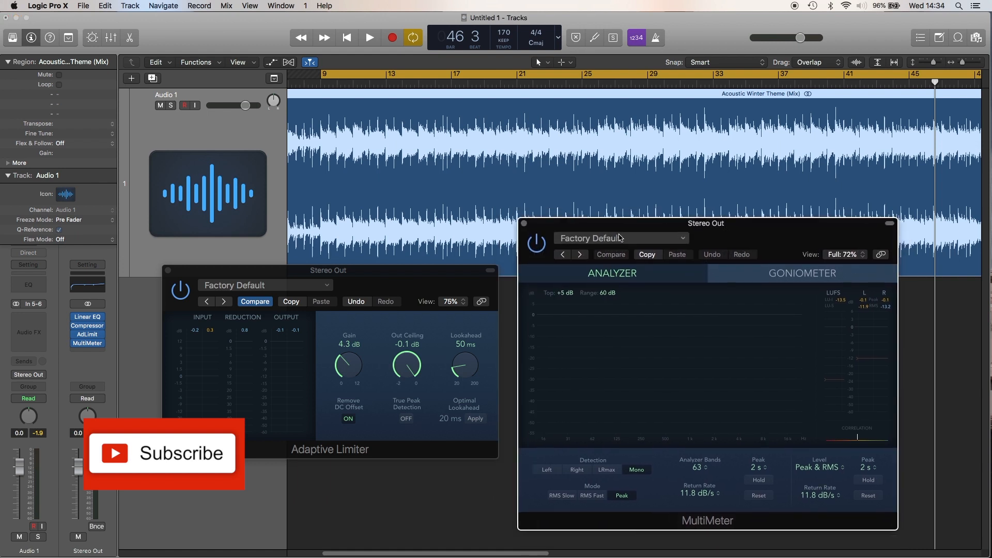